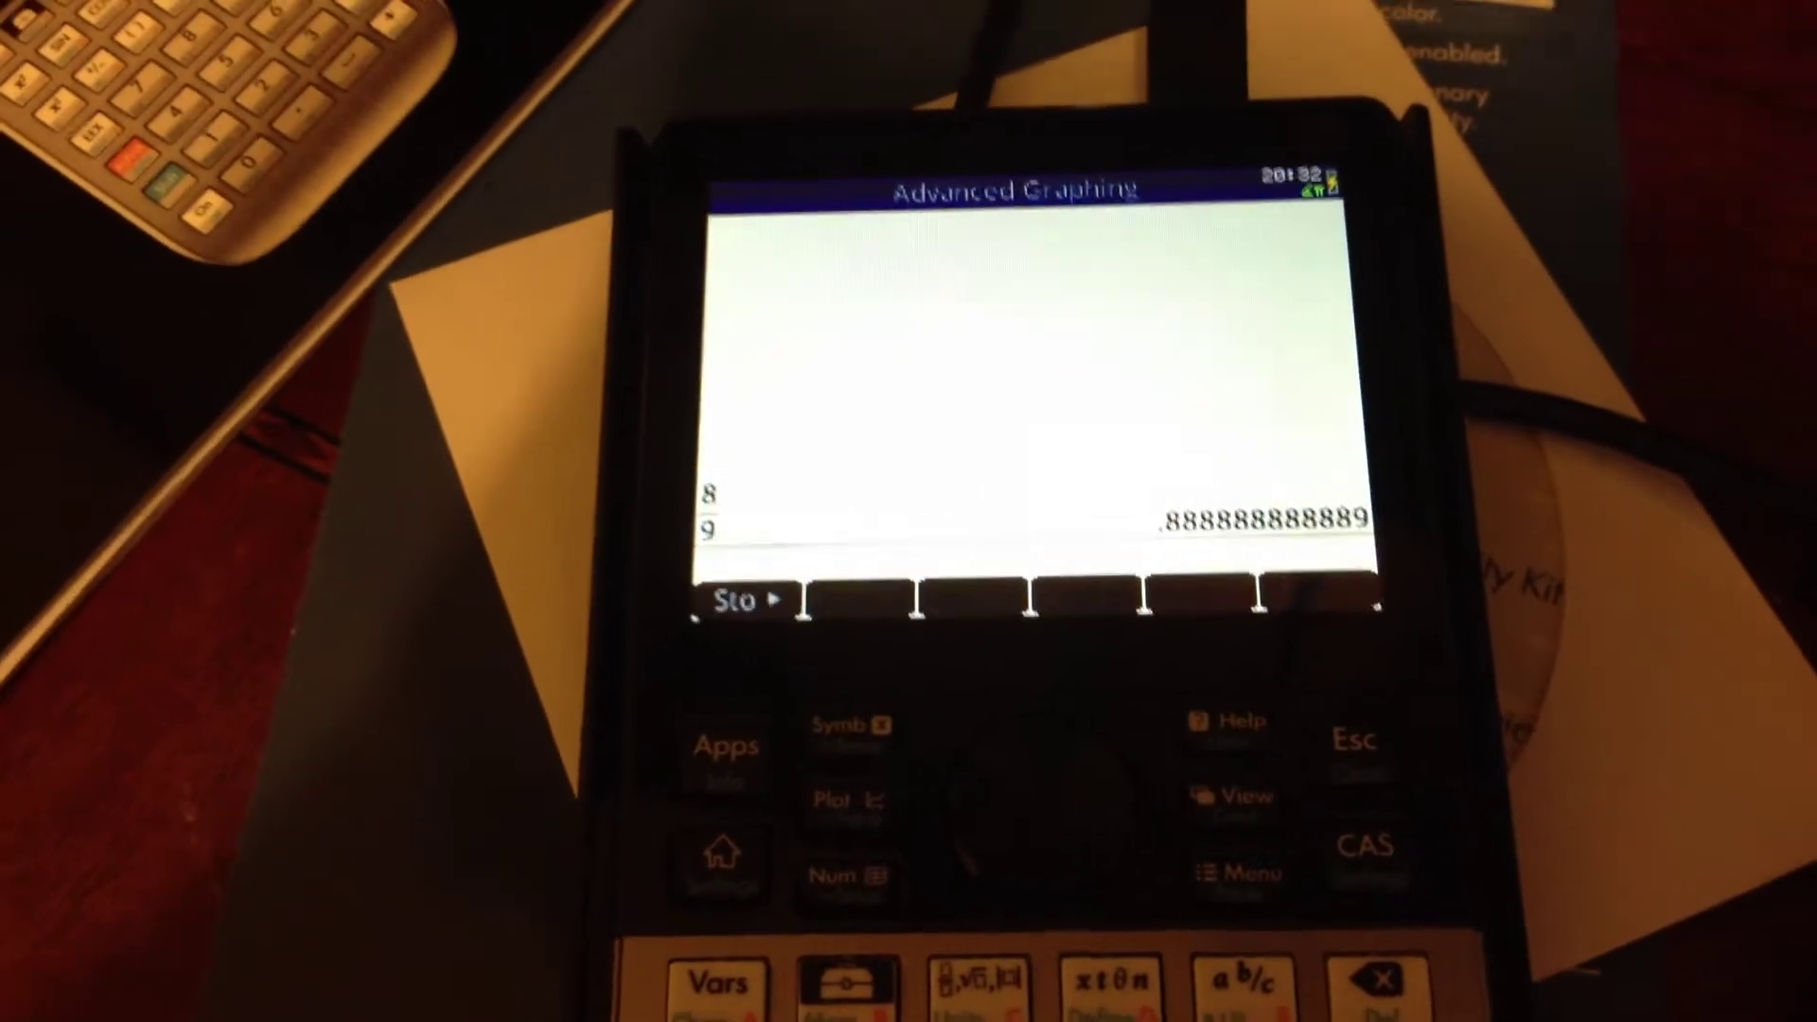
- Show the Advanced Graphing Symbolic View, where V1 is defined and enabled as Y=X³
click(849, 726)
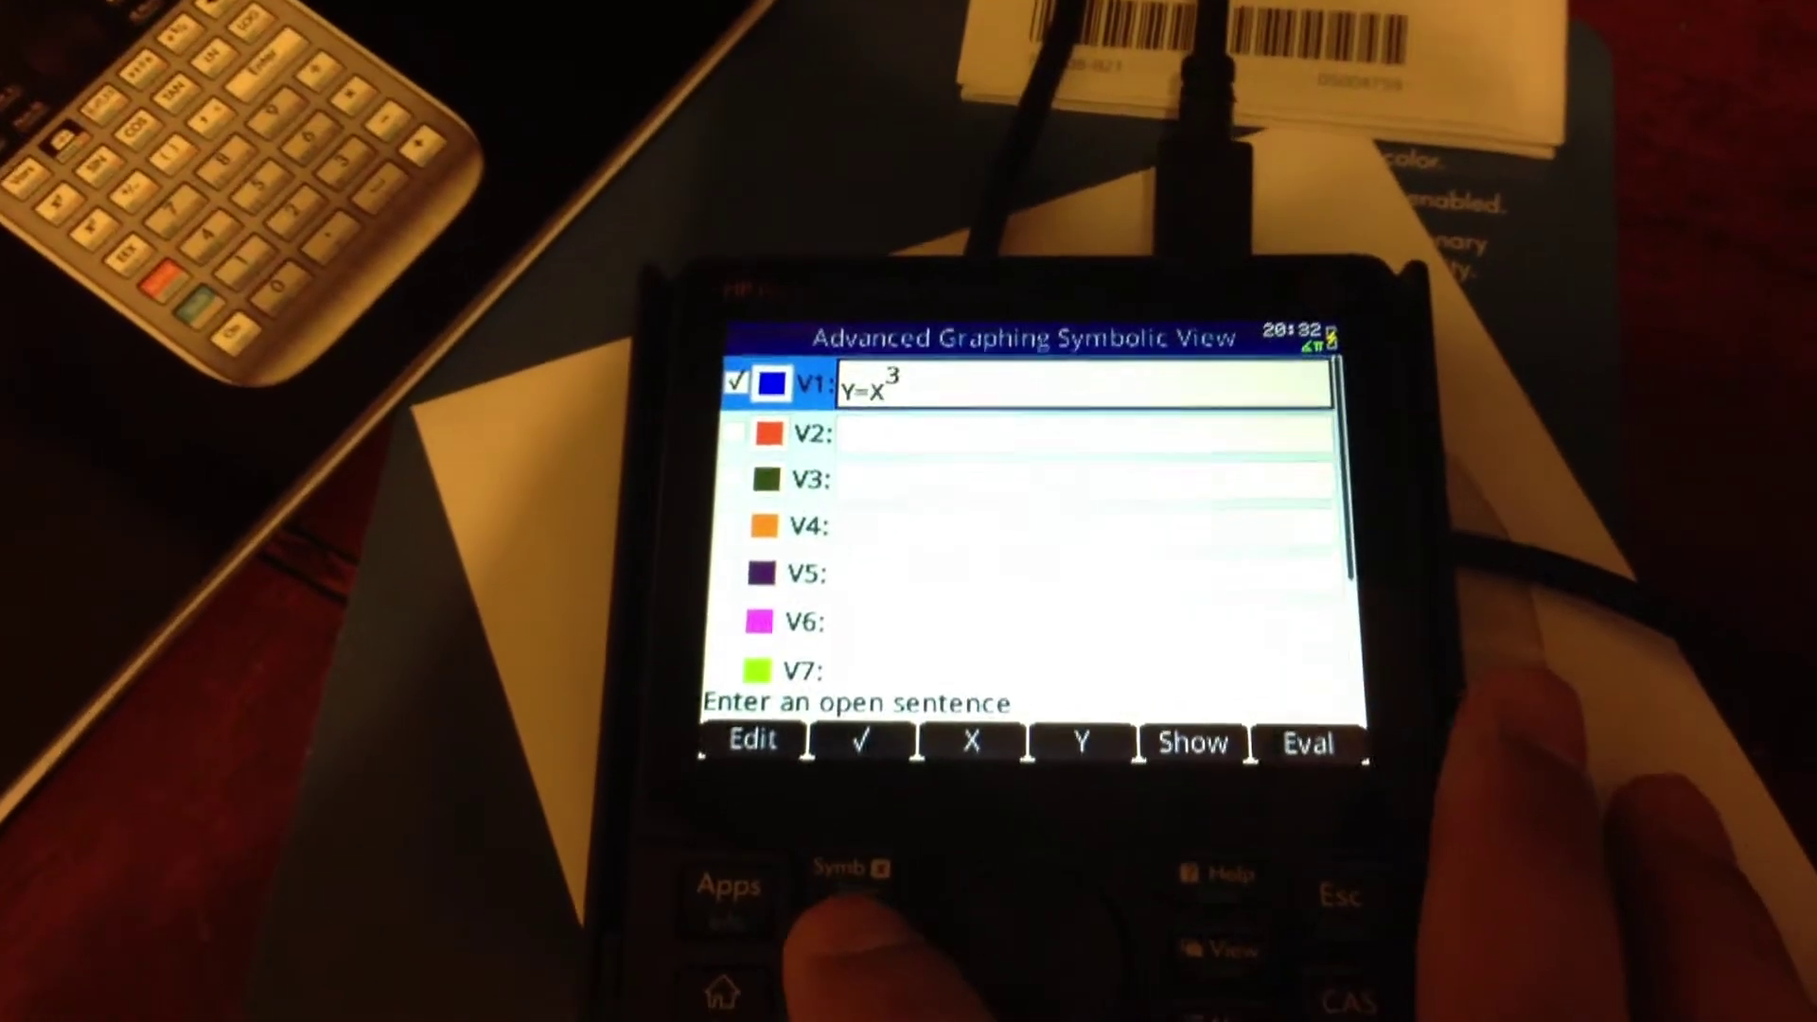
click(852, 943)
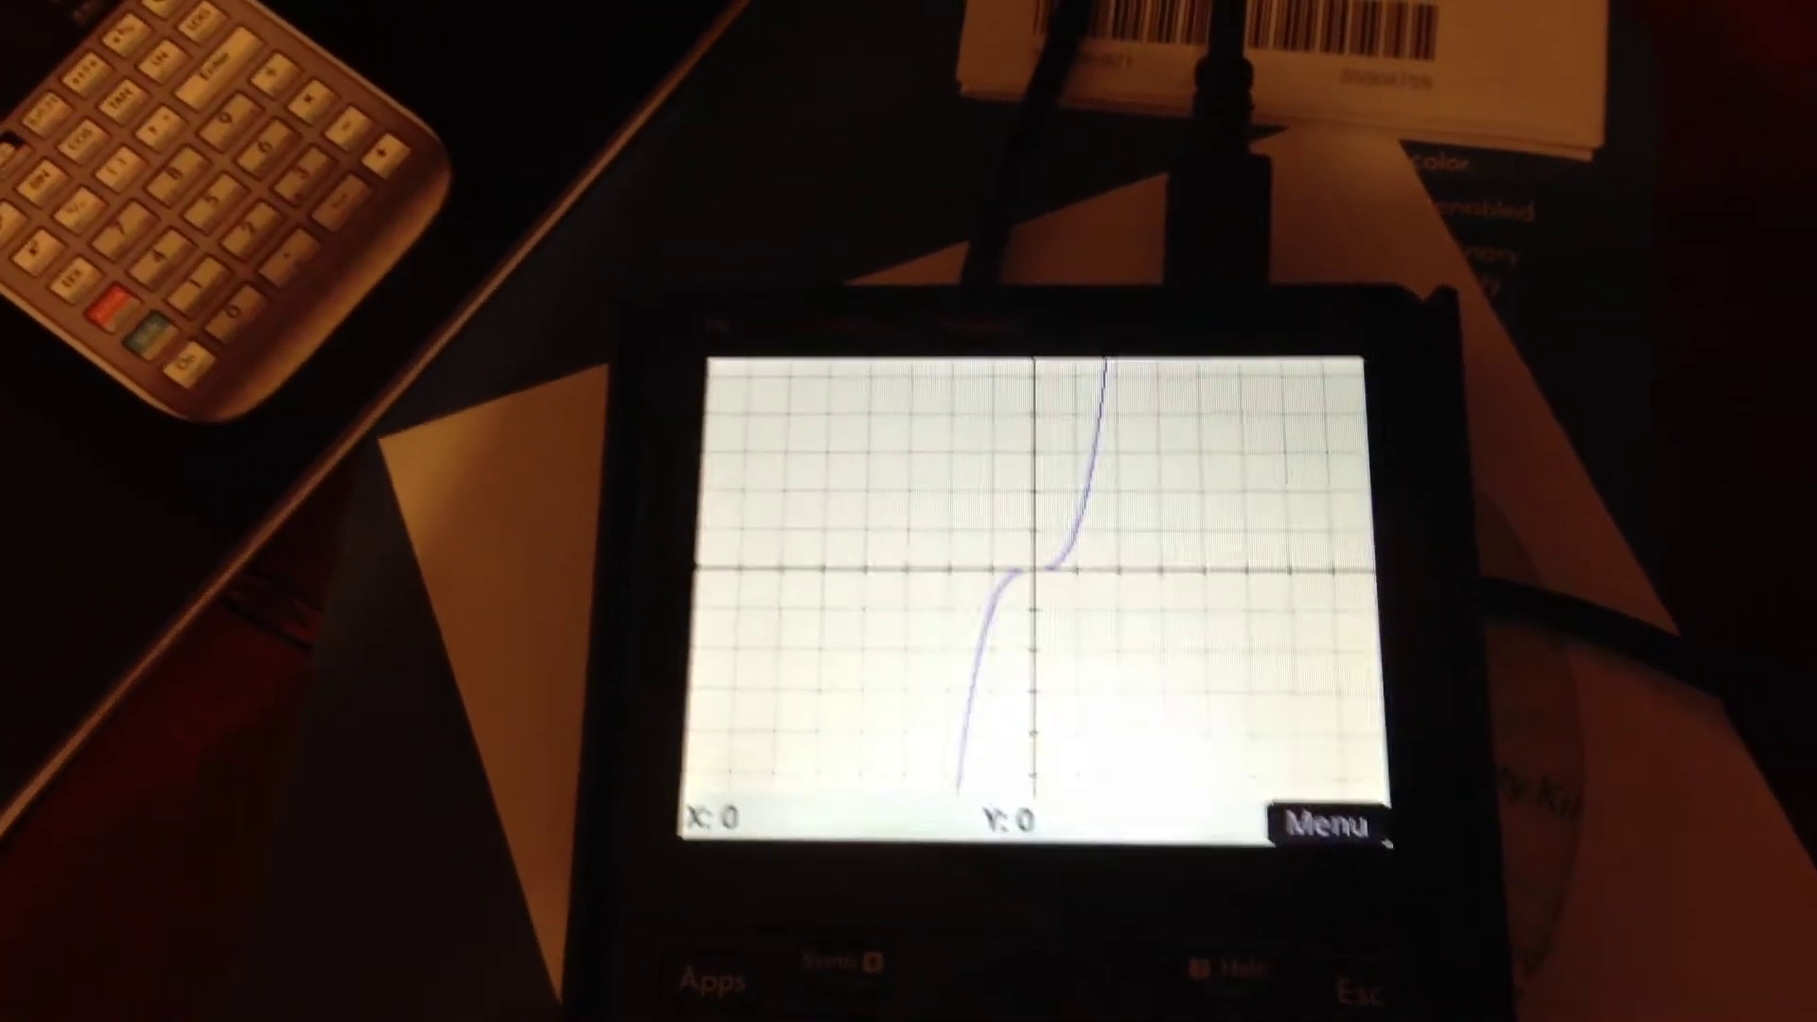
key(F2)
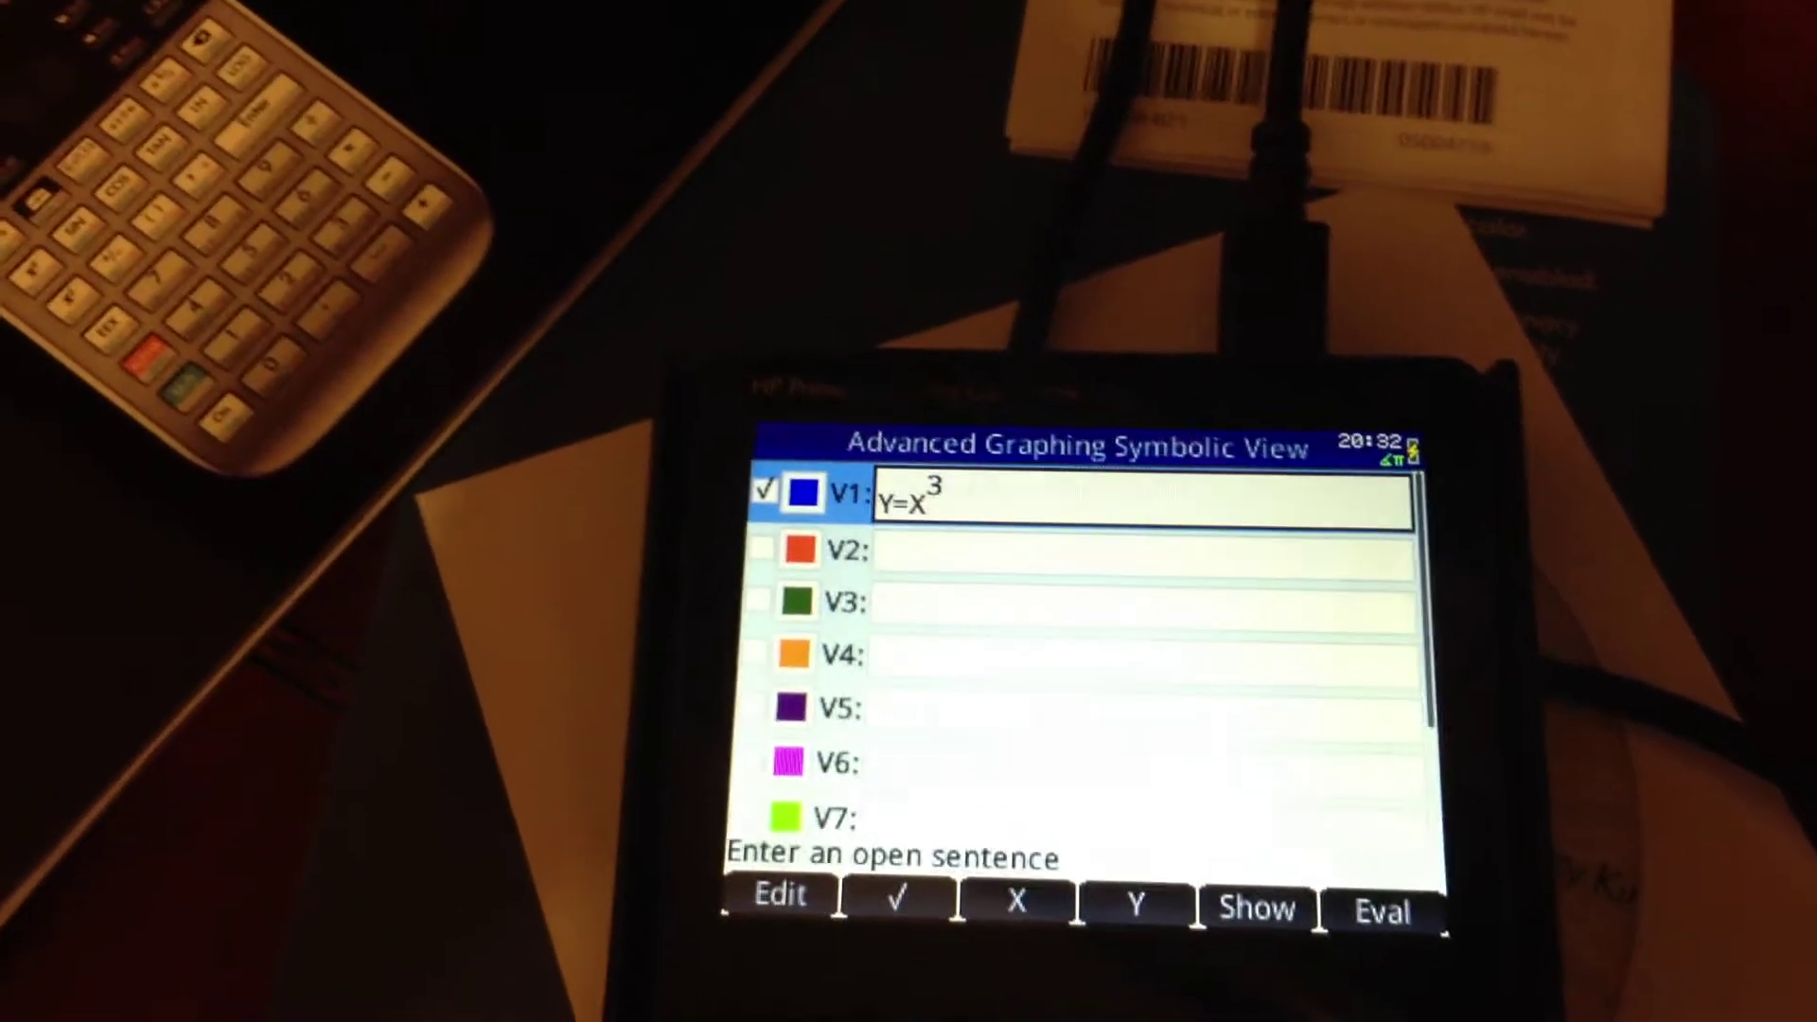
- Clear V1's Y=X³ and enter the relation X^2−Y^3=5 in its place
click(780, 895)
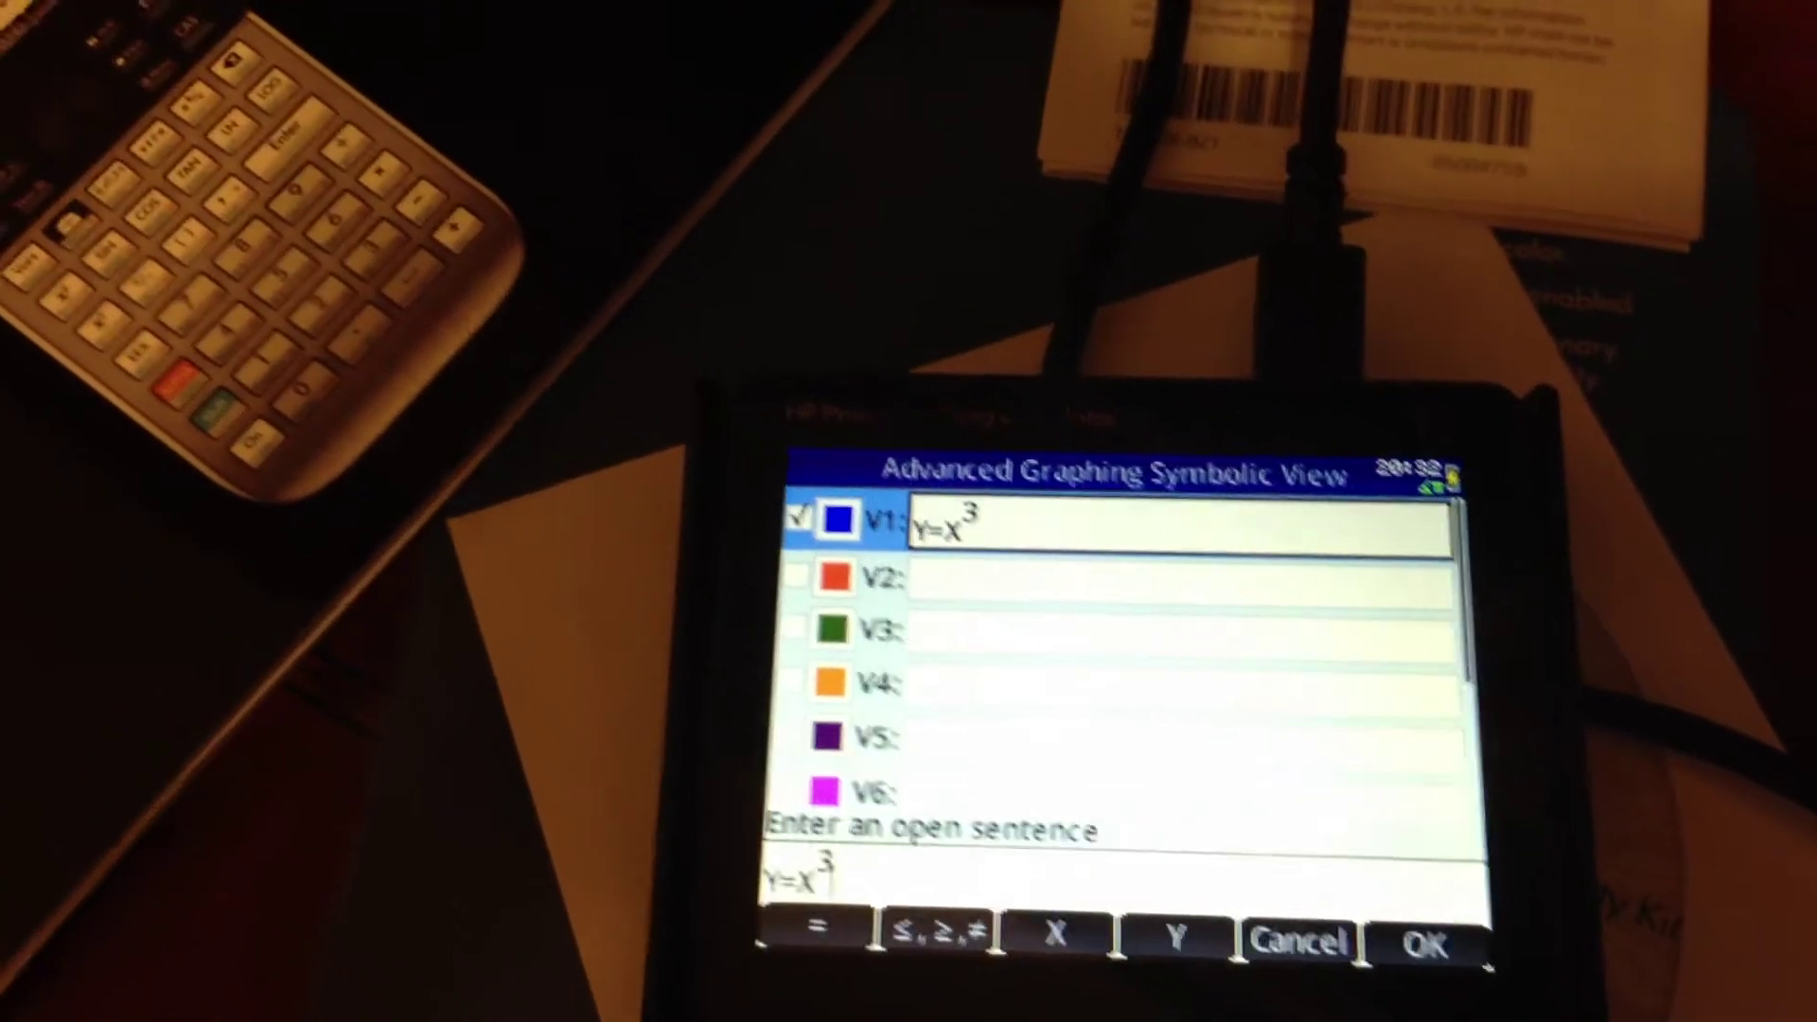
key(Escape)
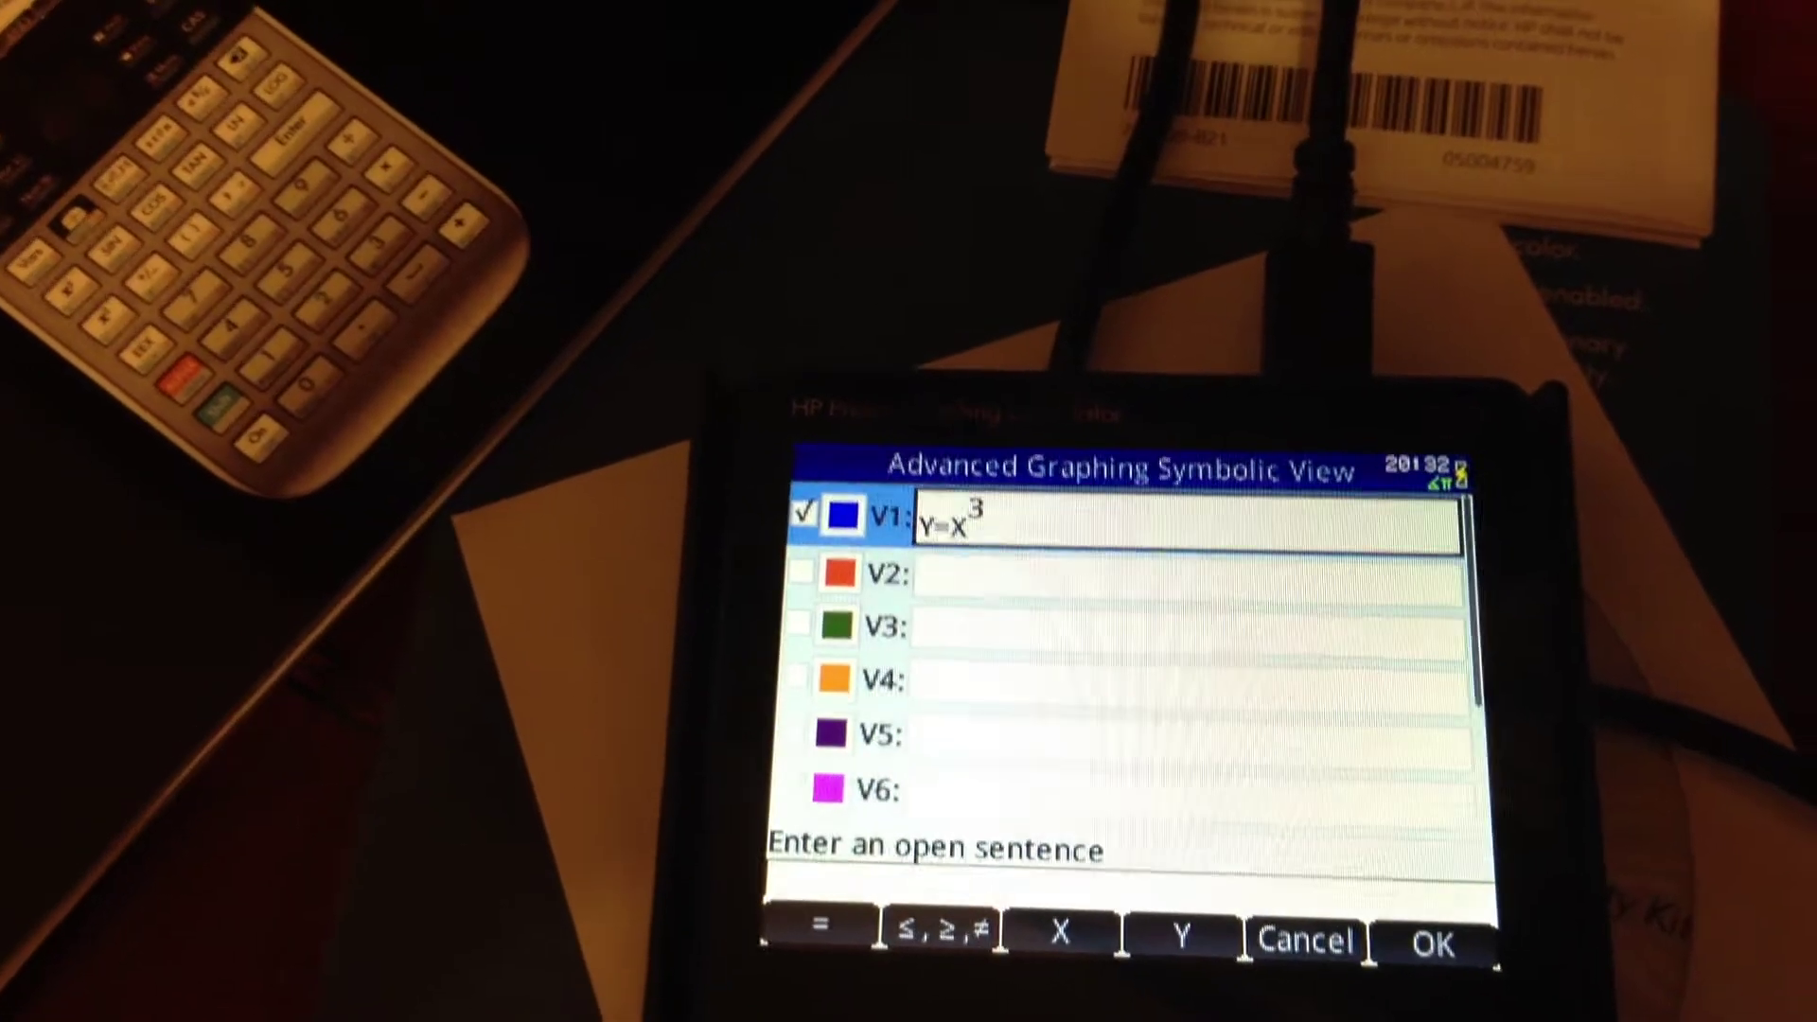
text(X)
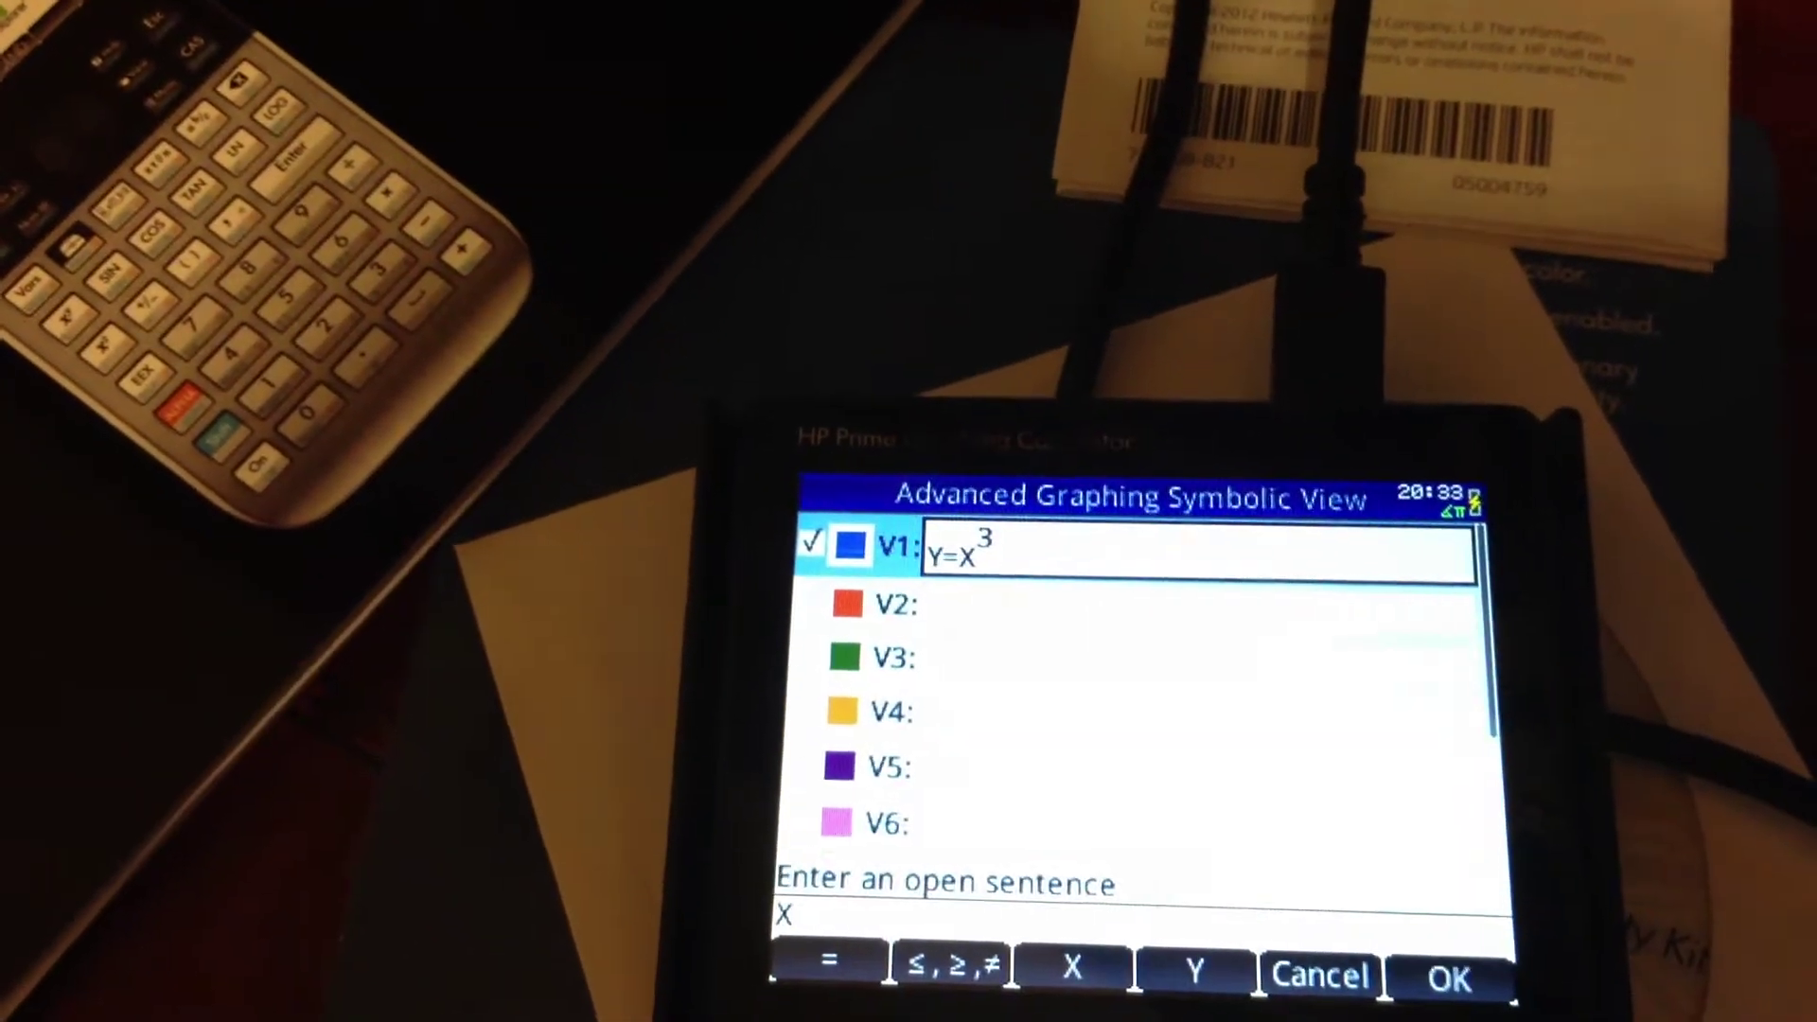
text(²-)
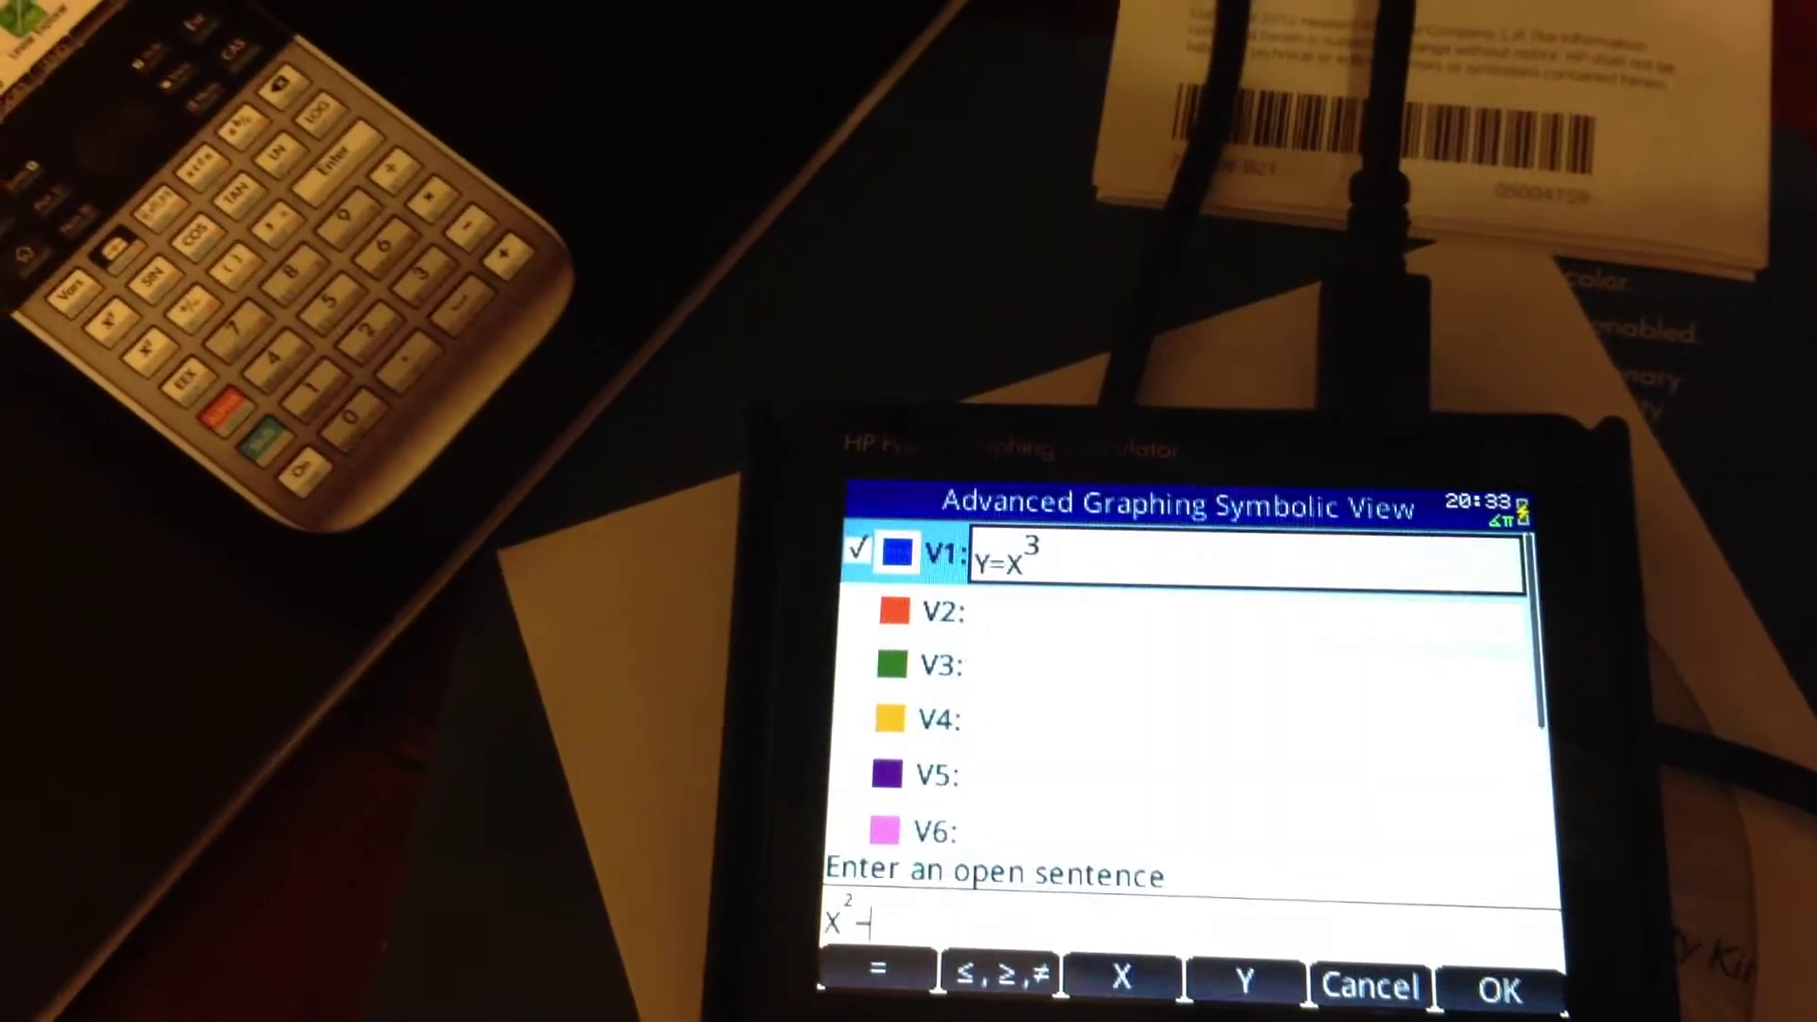
text(Y³)
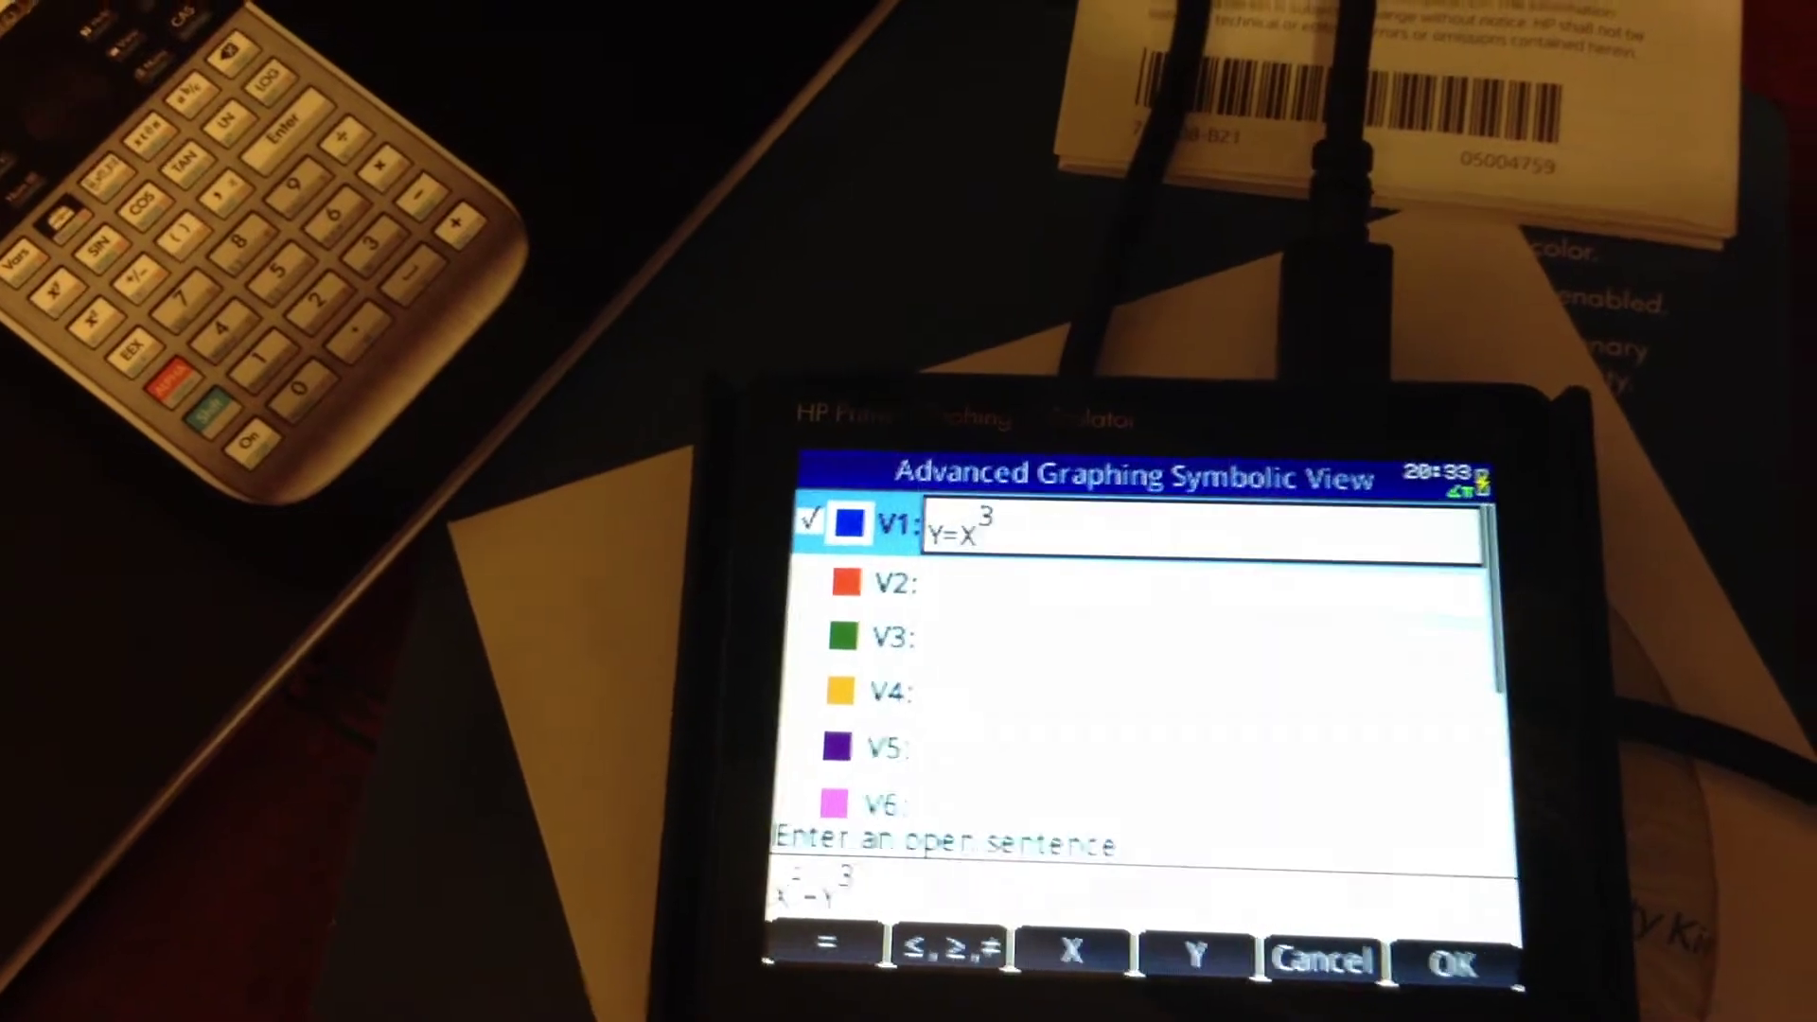
click(826, 941)
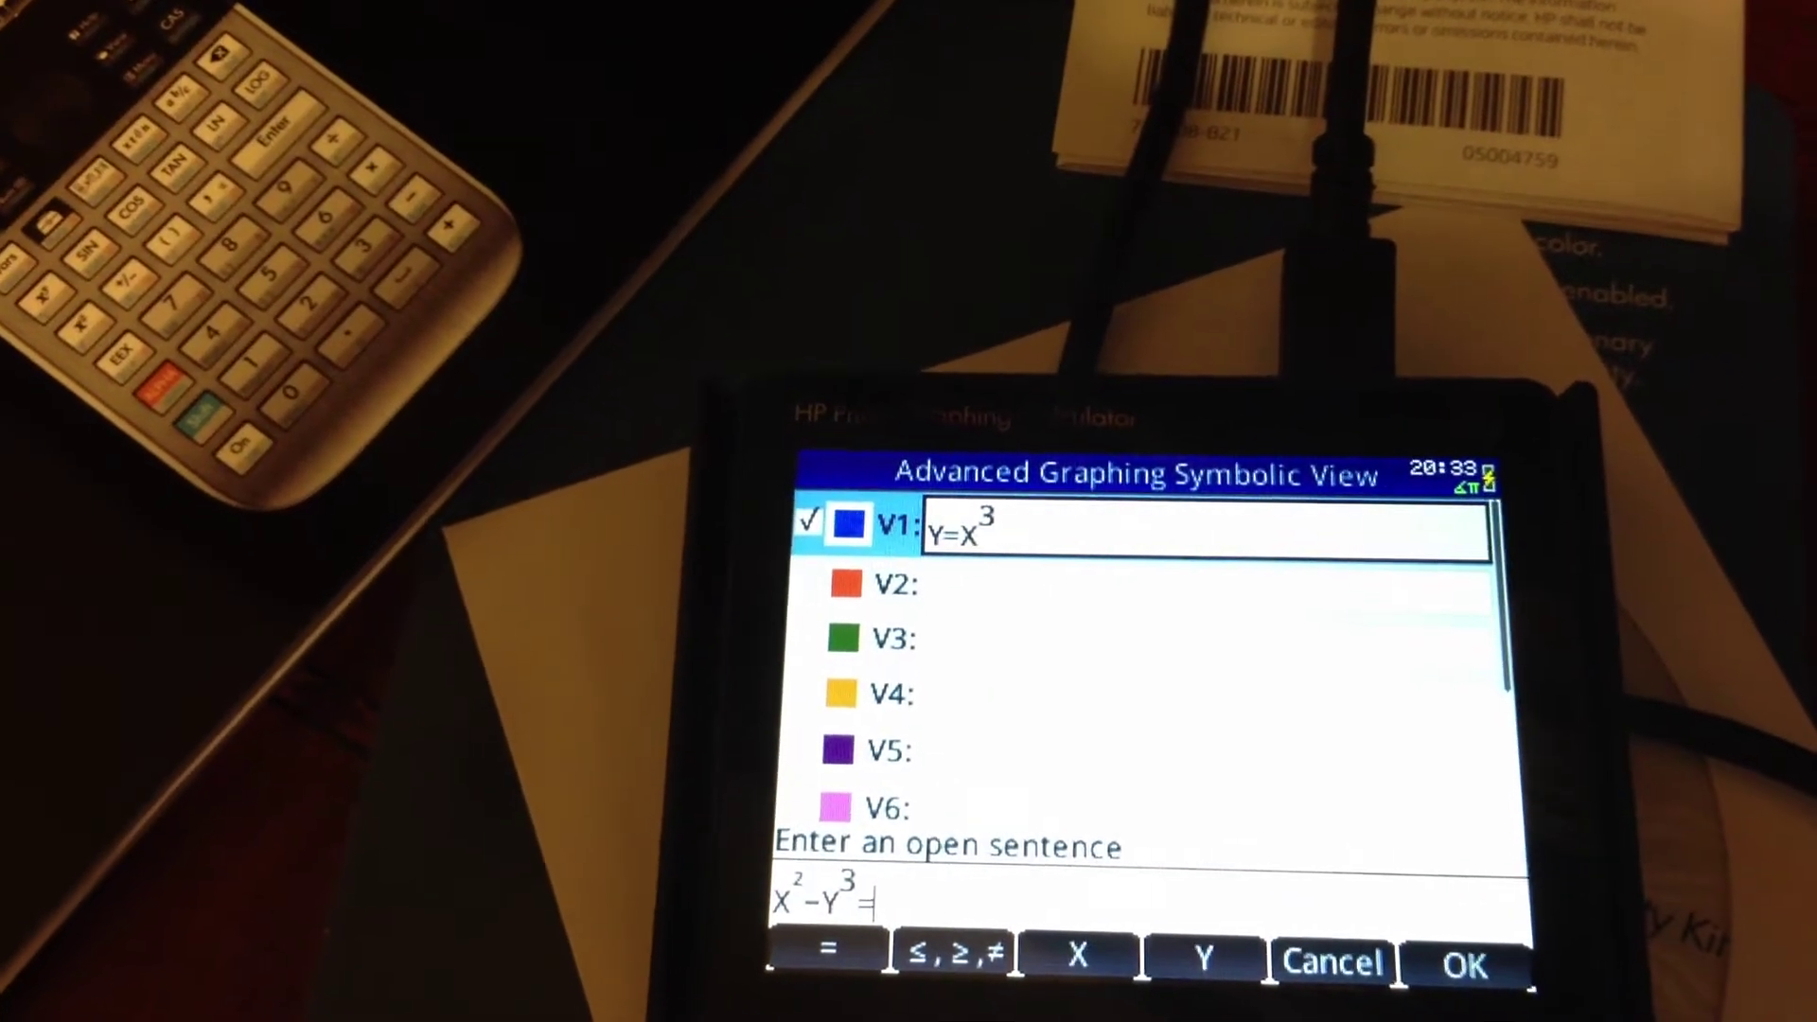
text(5)
key(Return)
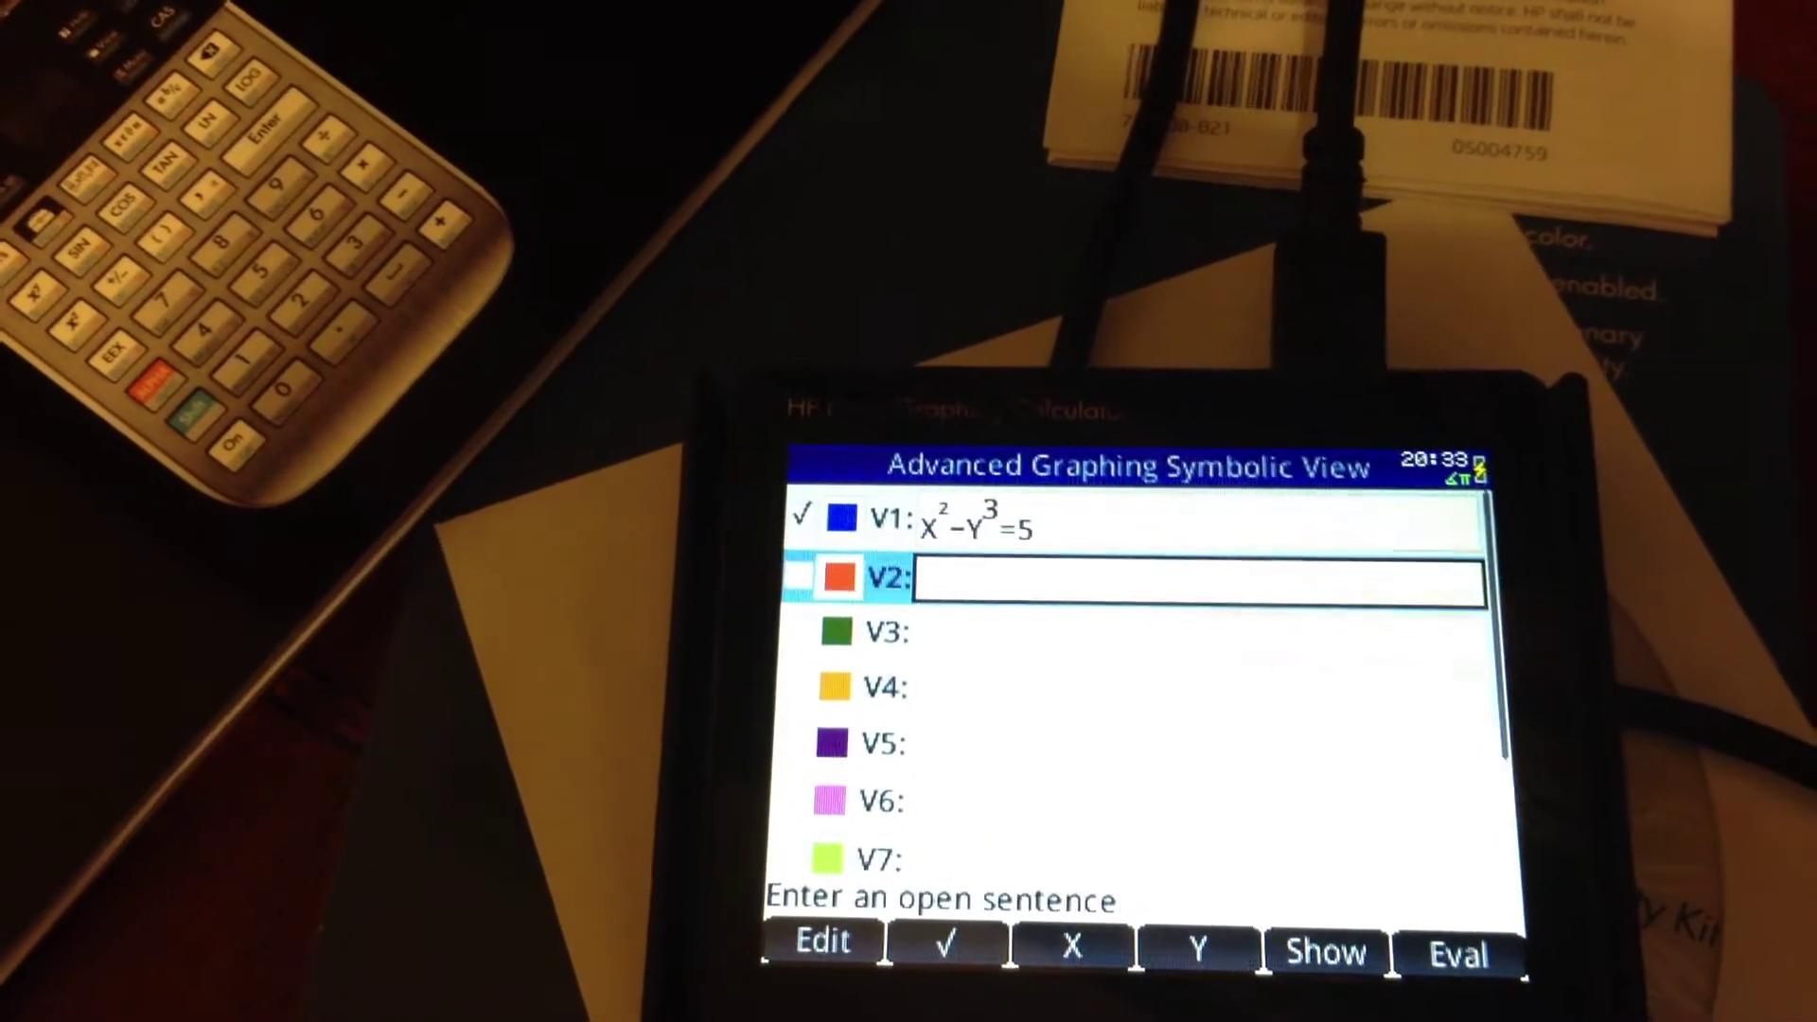
- Plot the X²−Y³=5 curve, then bring up the Application Library from Symbolic View
key(F4)
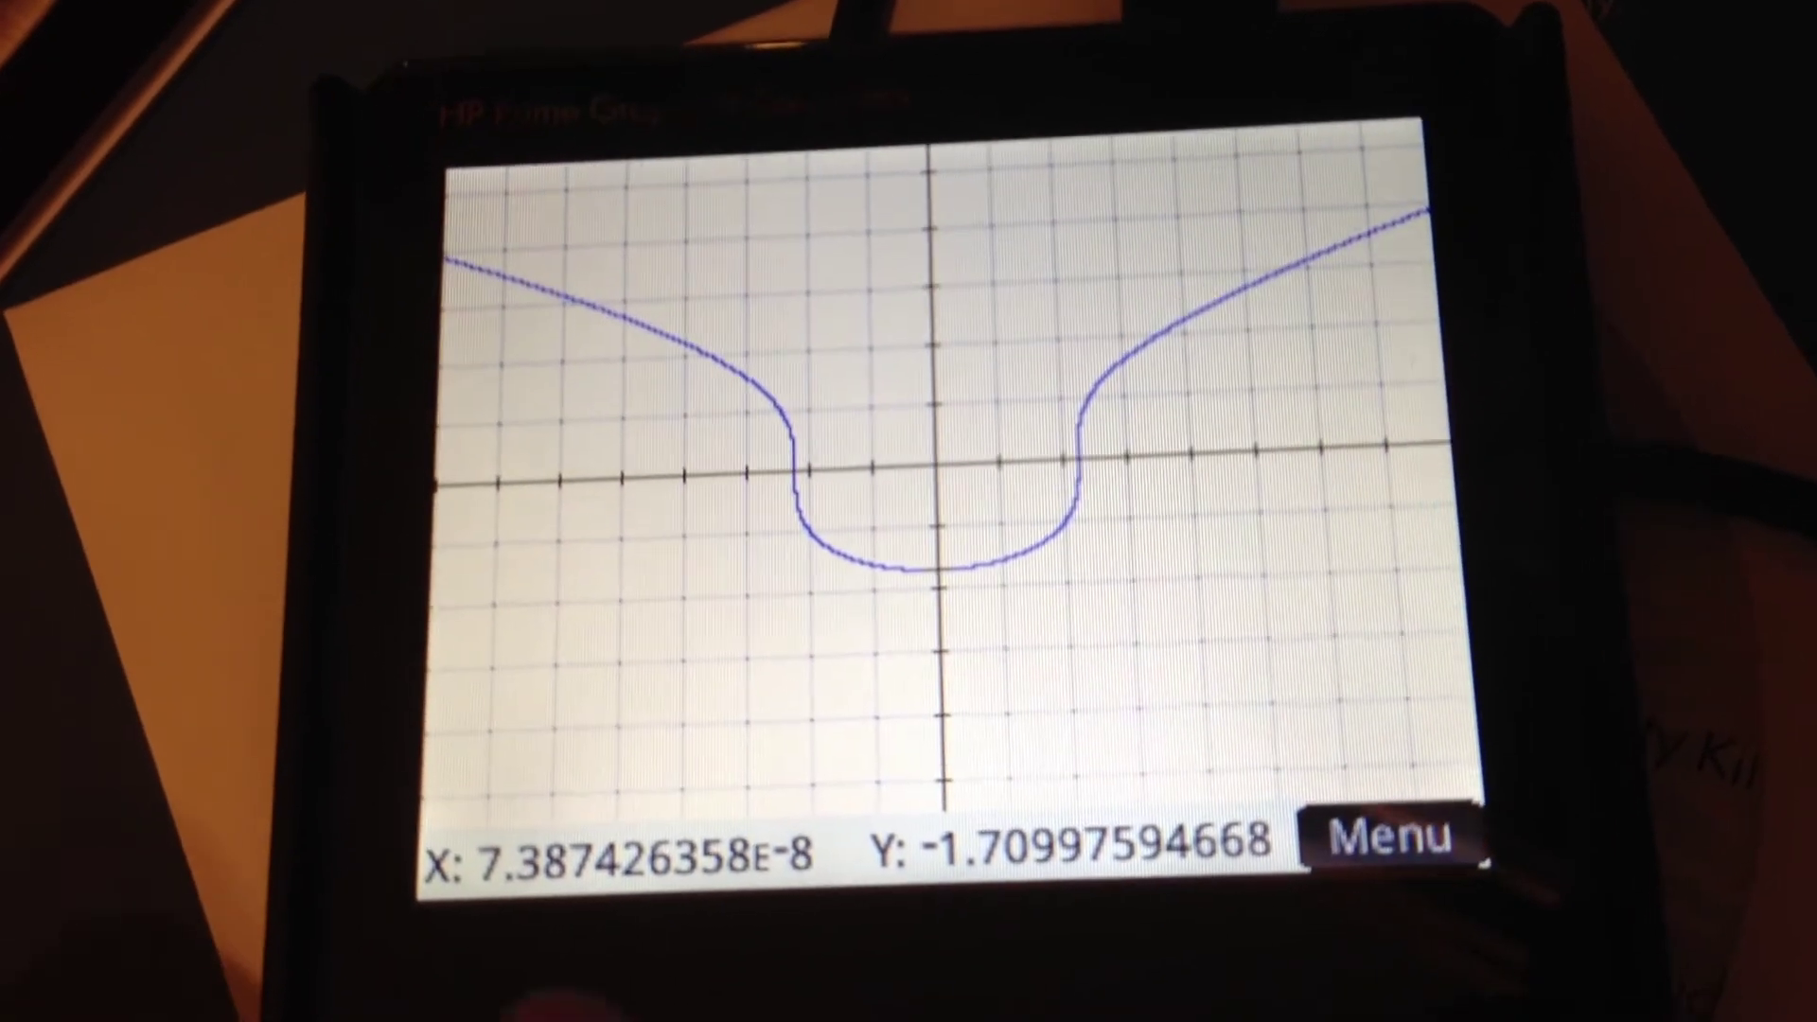
key(F2)
key(F5)
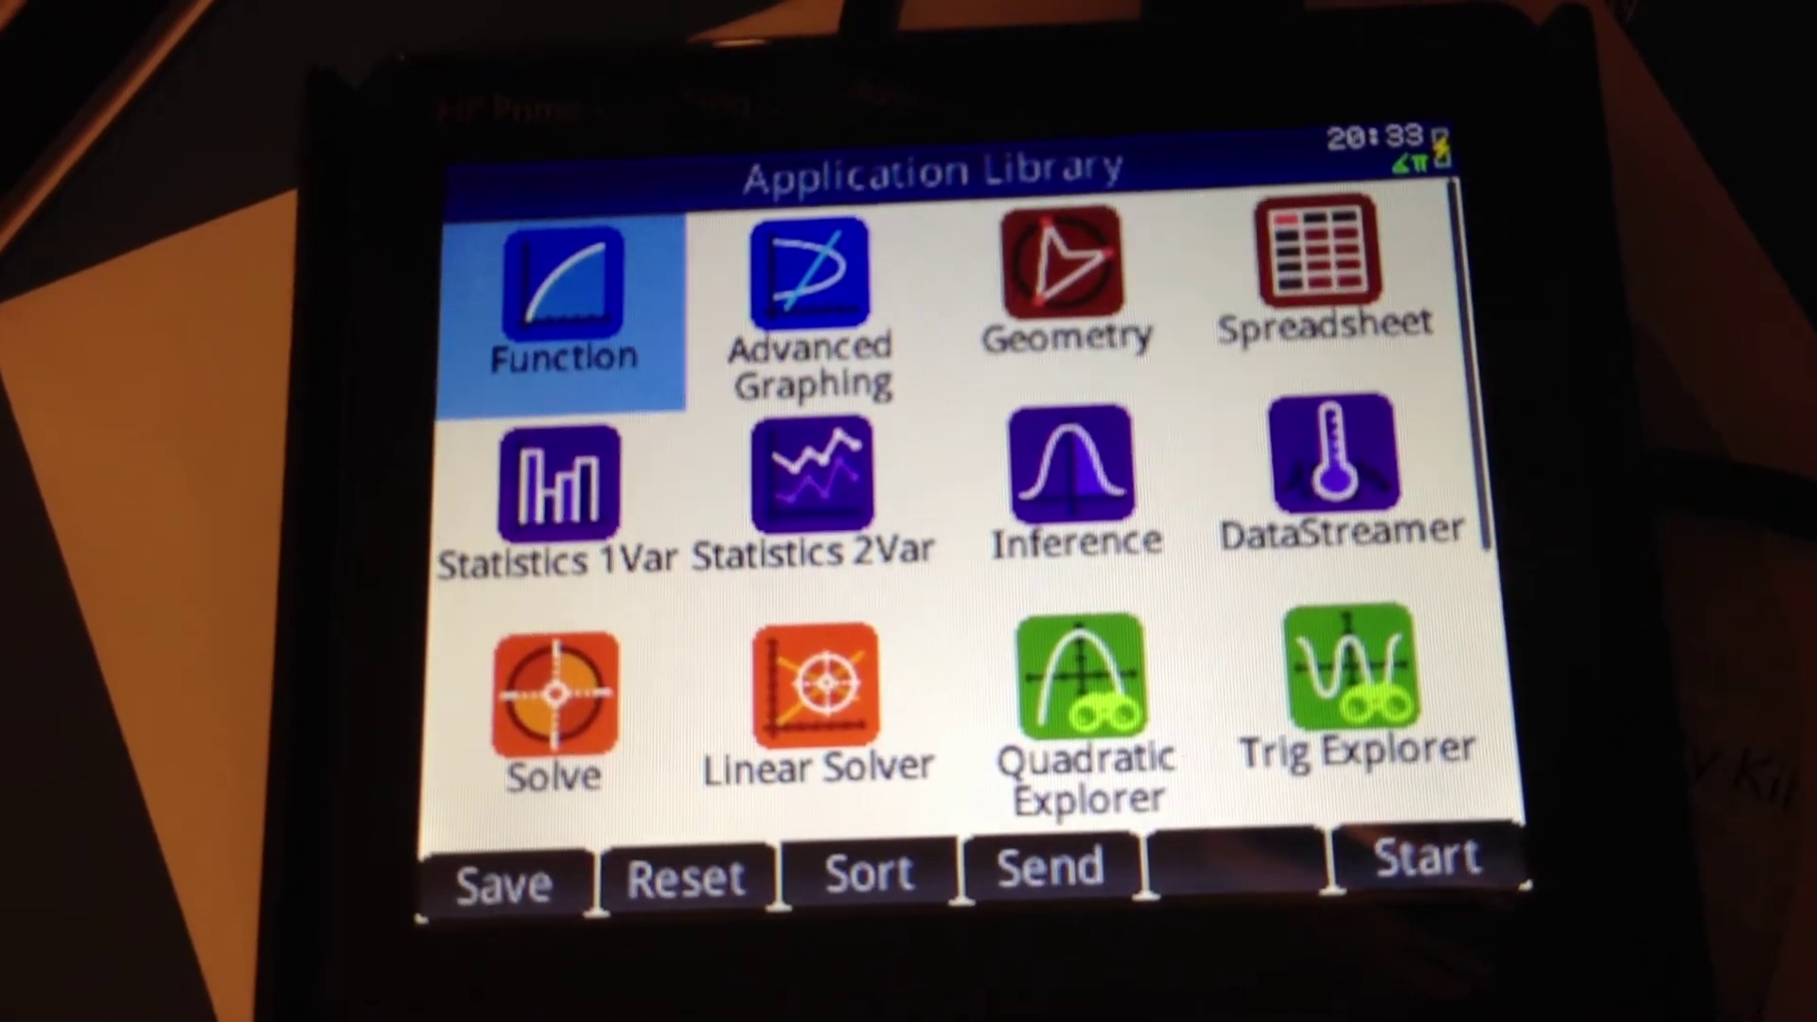
- Launch Function from the Application Library and plot F1(X)=X² as a parabola
key(Return)
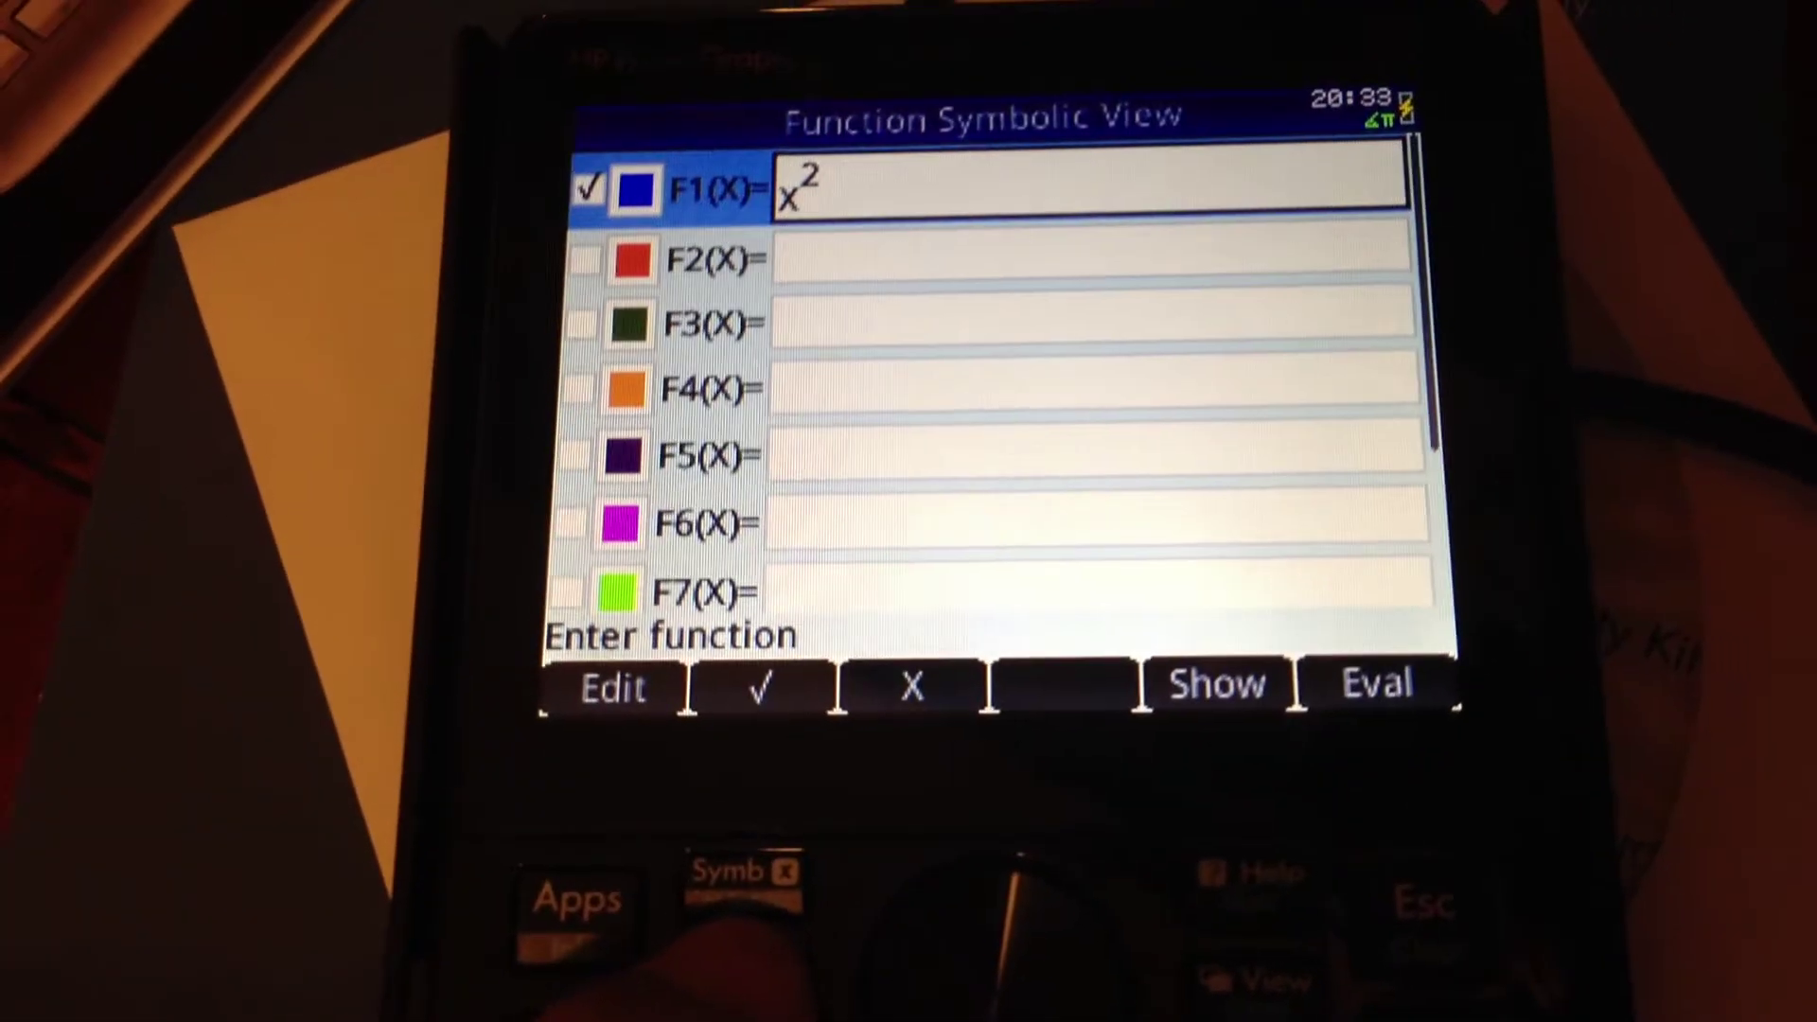
key(p)
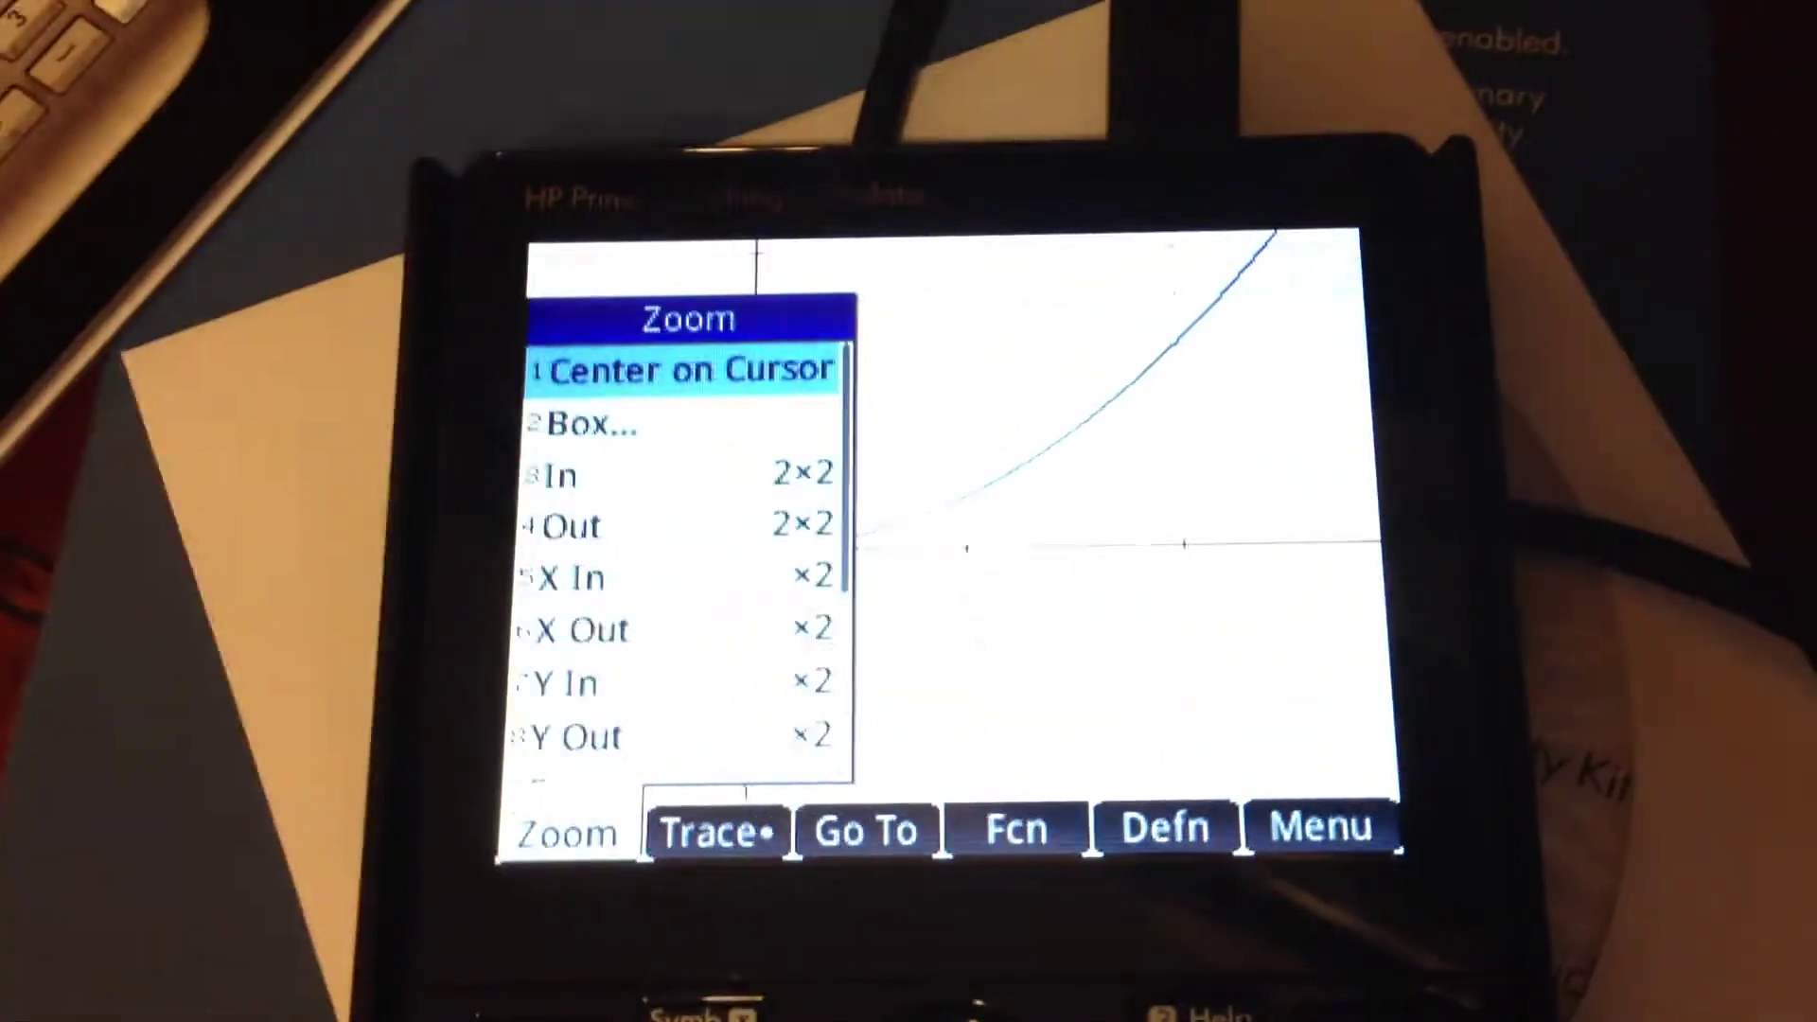
- Recentre and zoom the X² parabola to a wider window, then go back to F1(X)=X²
key(Return)
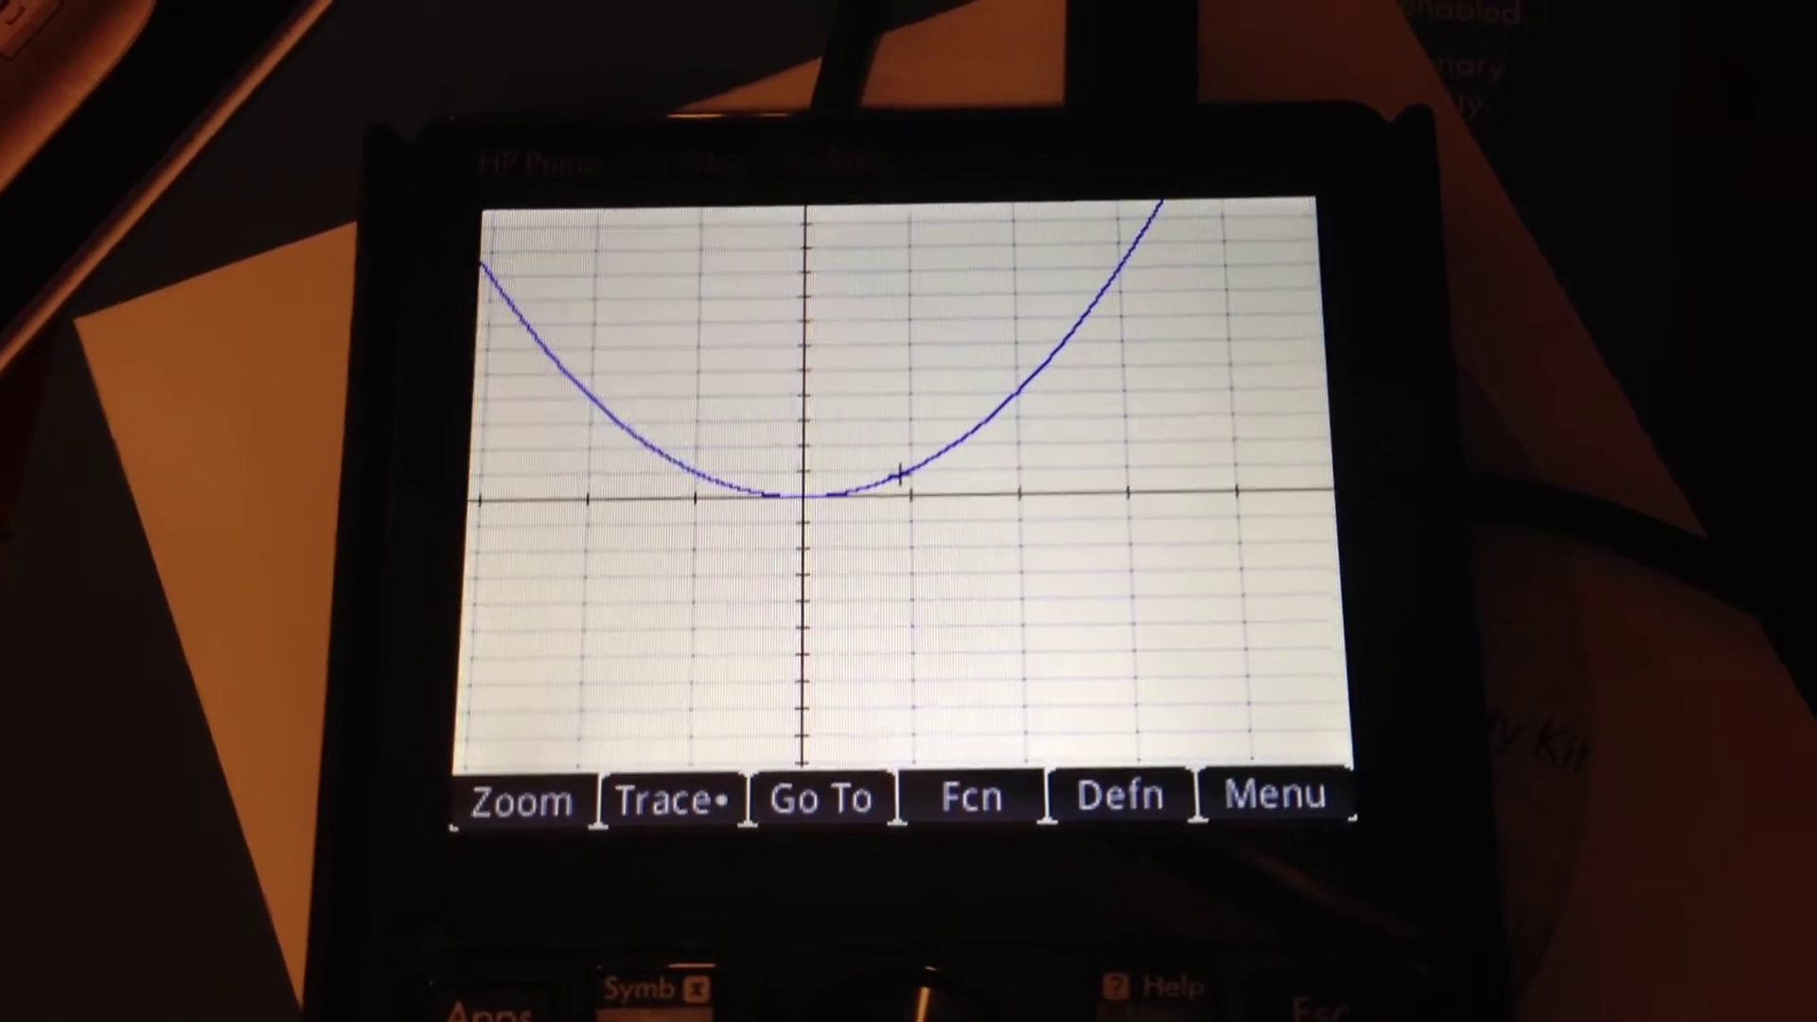
click(529, 787)
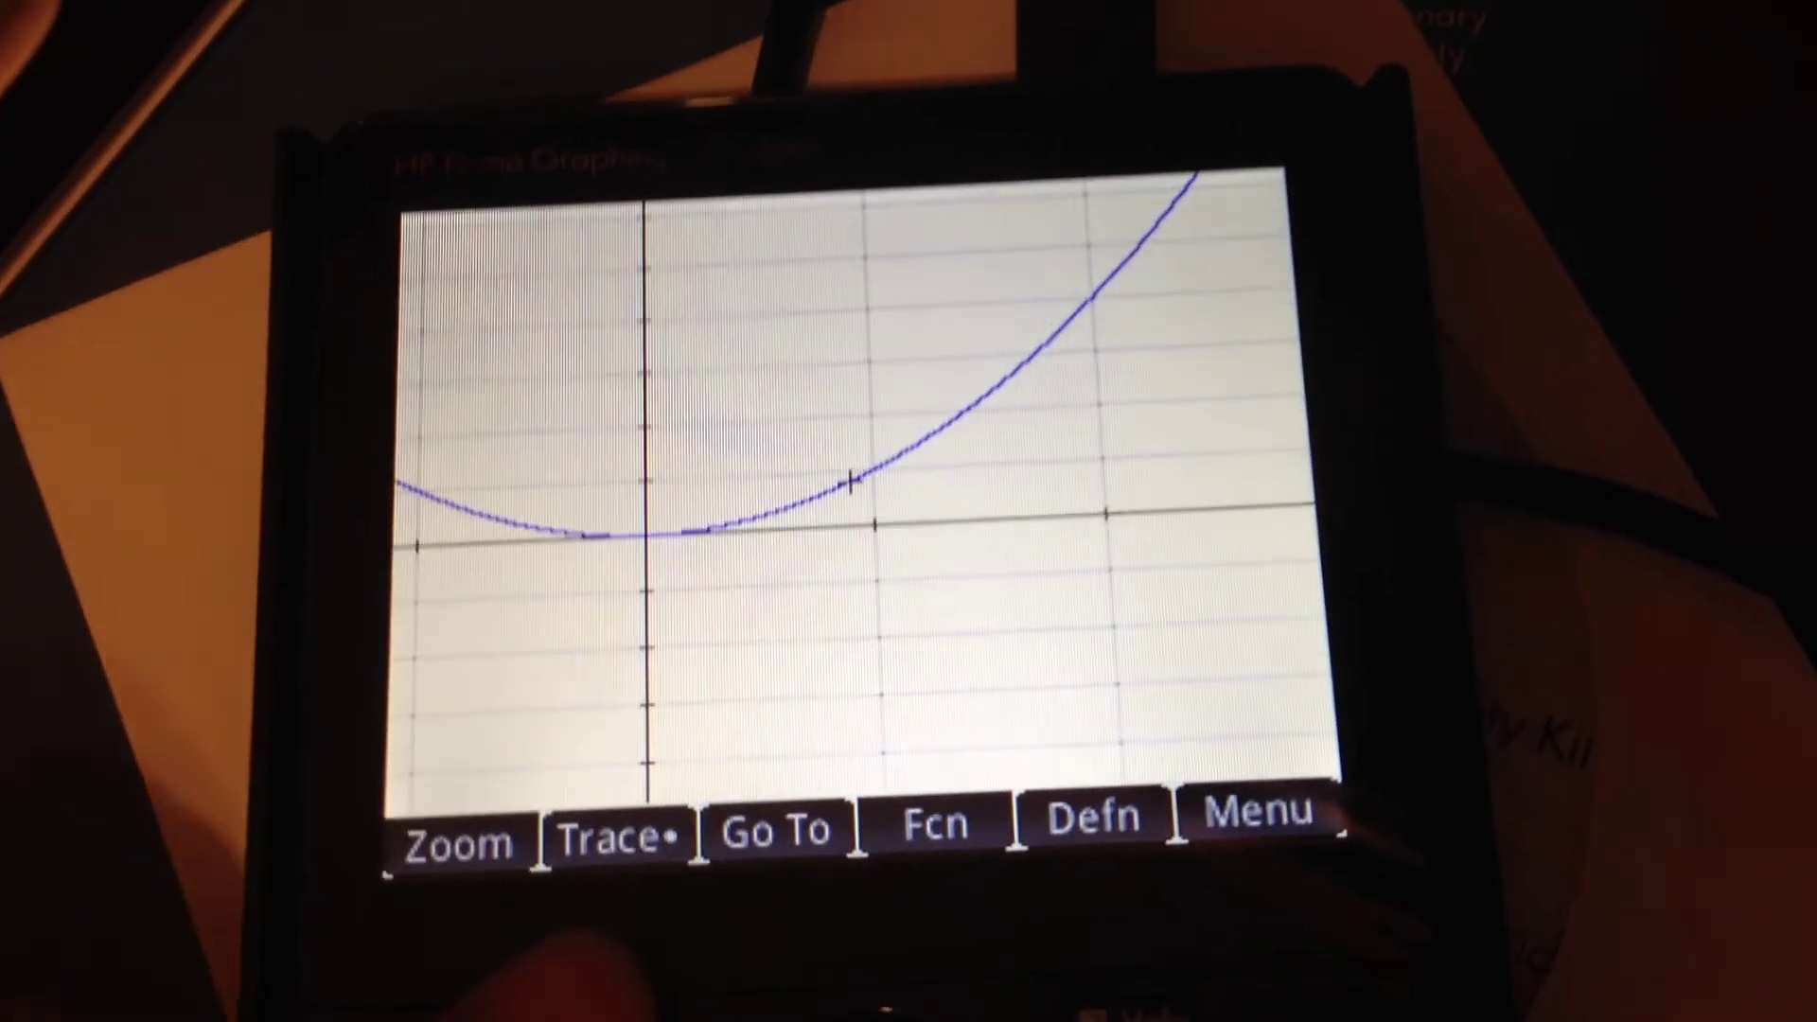
key(Symb)
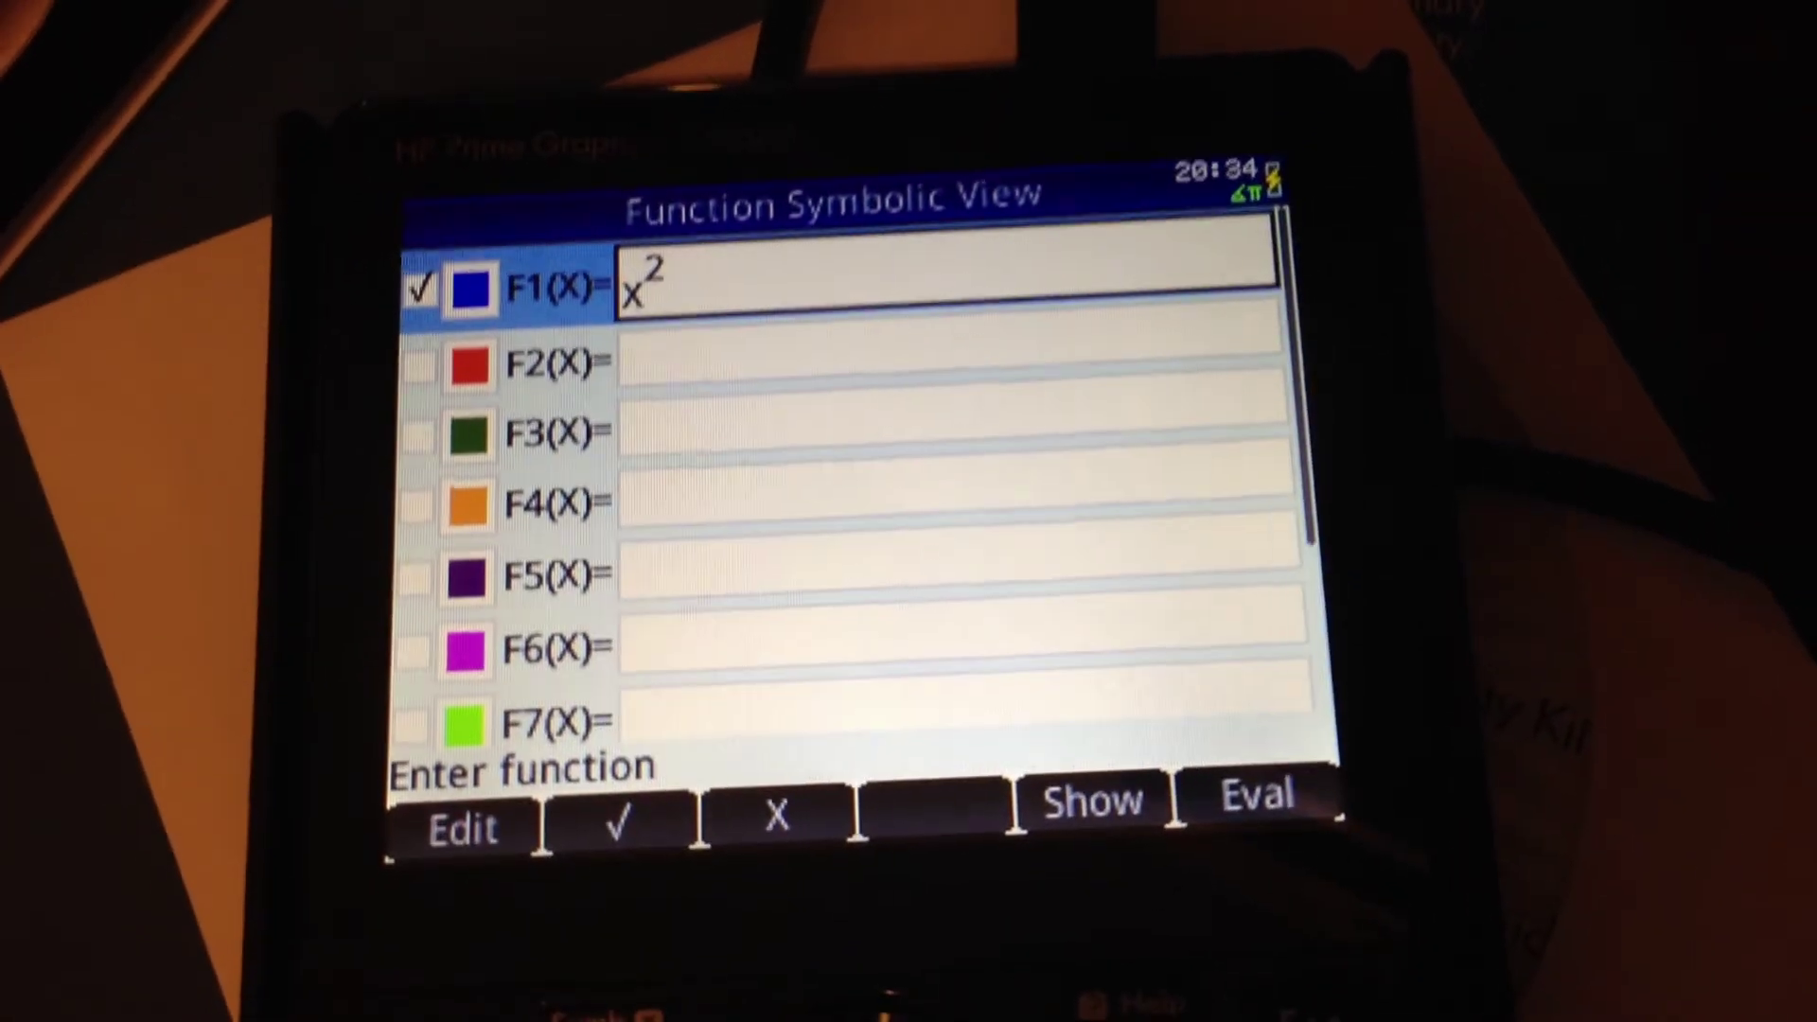